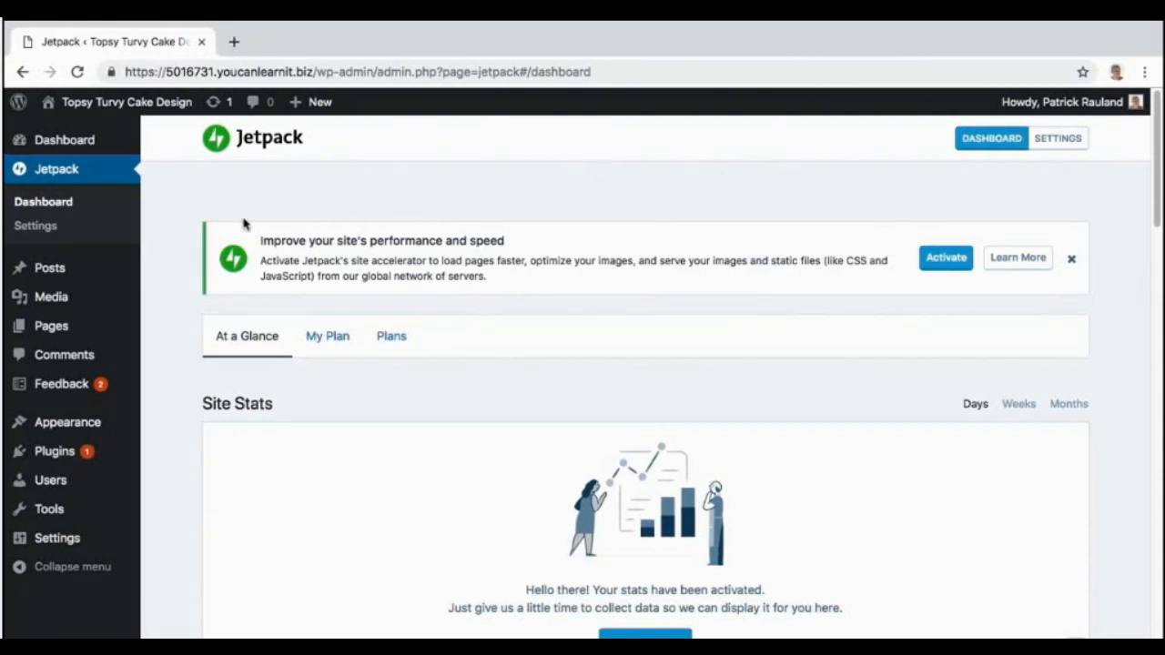
Open the Contact page from All Pages and add an empty block below the custom cake design heading.
left_click(53, 325)
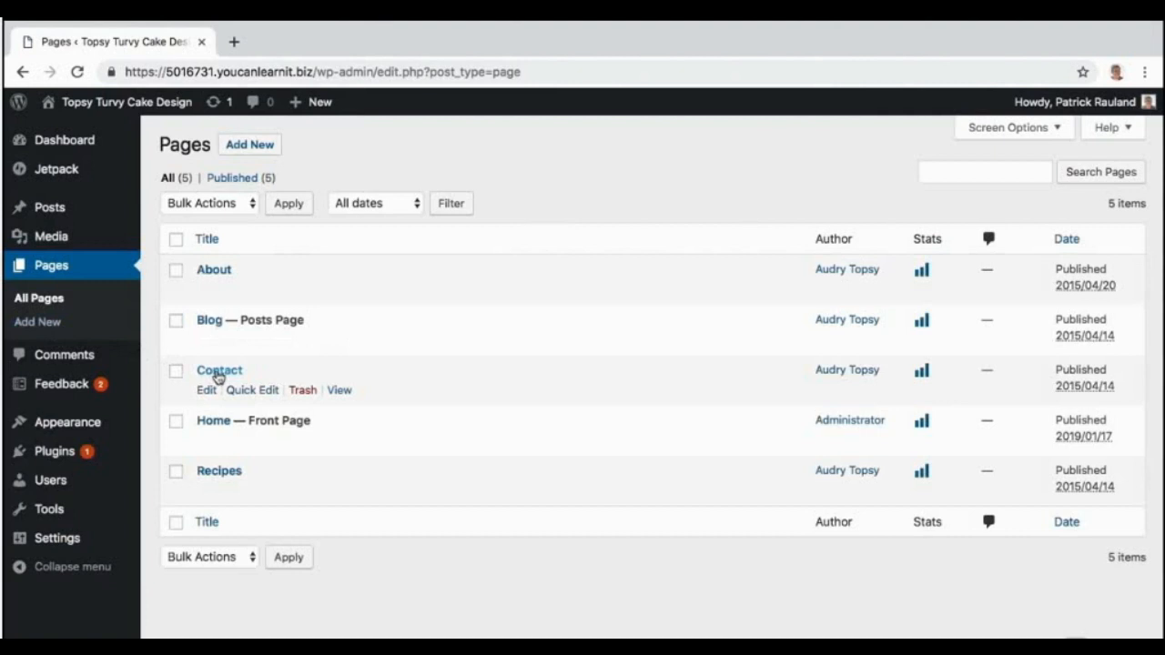
left_click(218, 373)
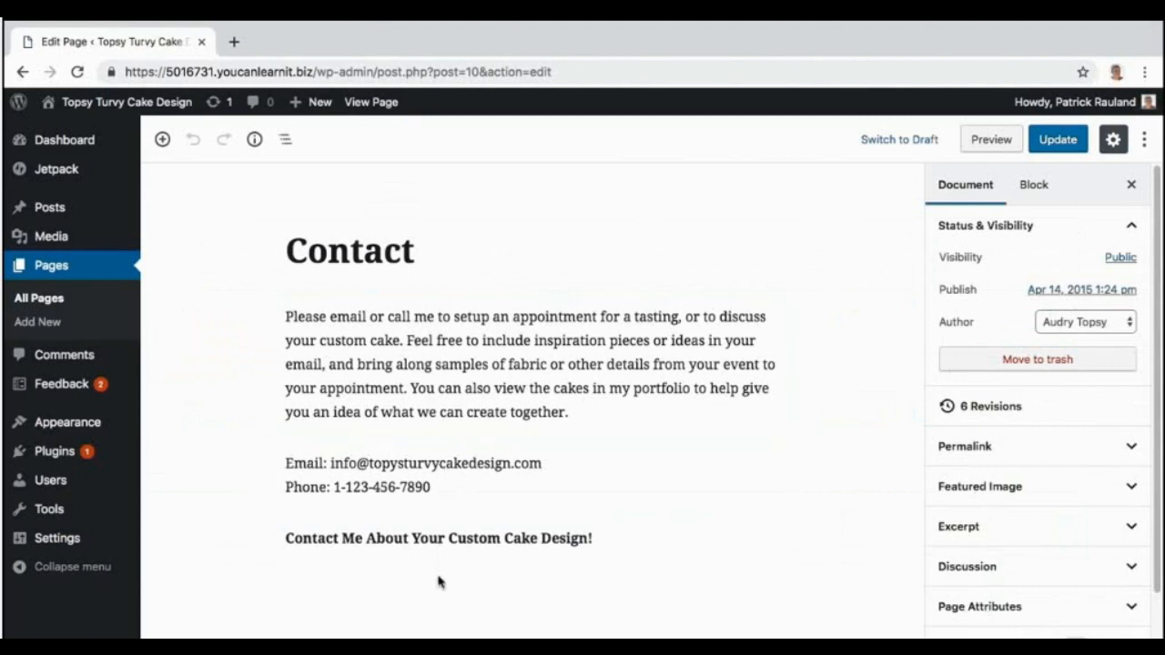
left_click(624, 535)
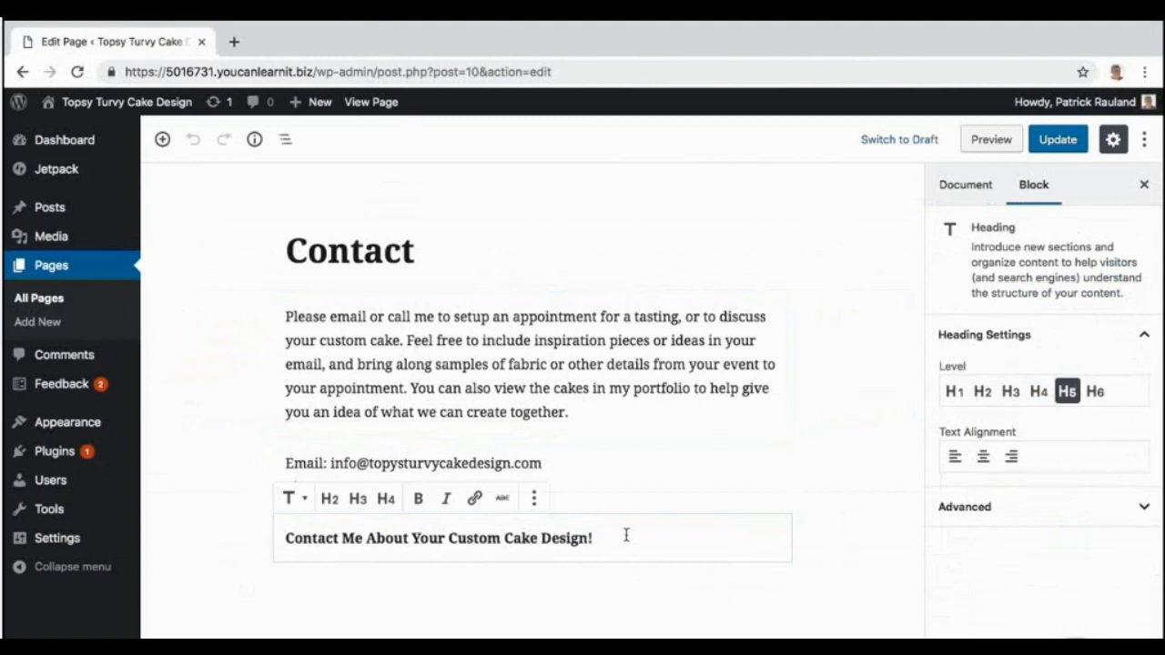
key("Return")
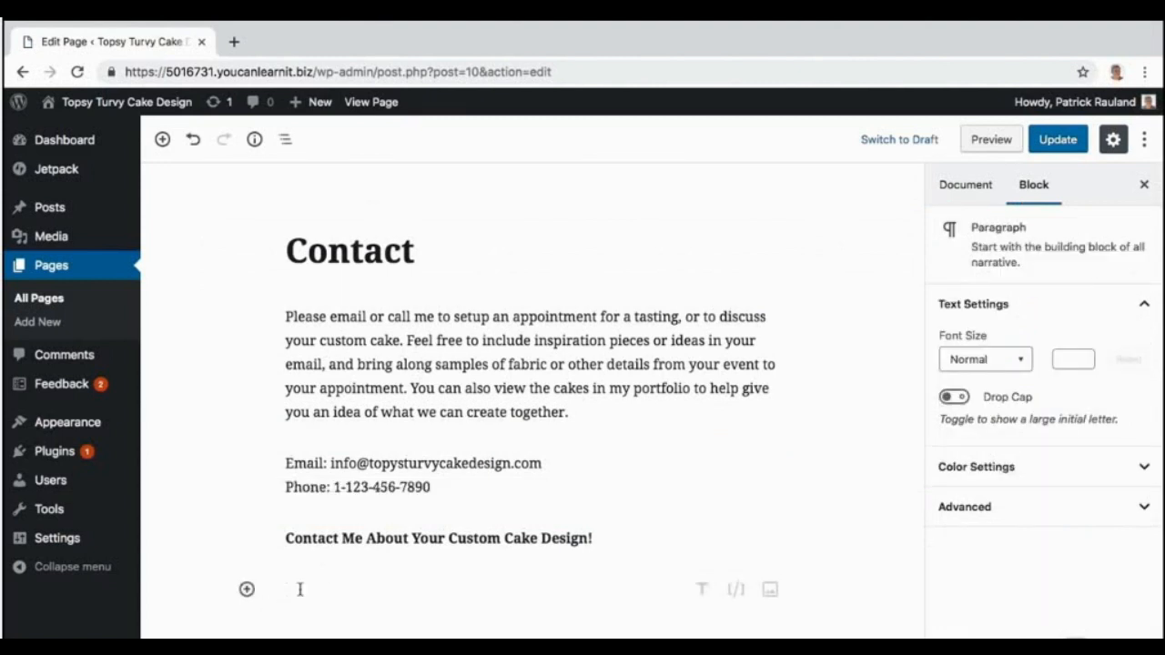
Search the block picker for 'contact' and insert the Jetpack Form block beneath the heading.
left_click(247, 590)
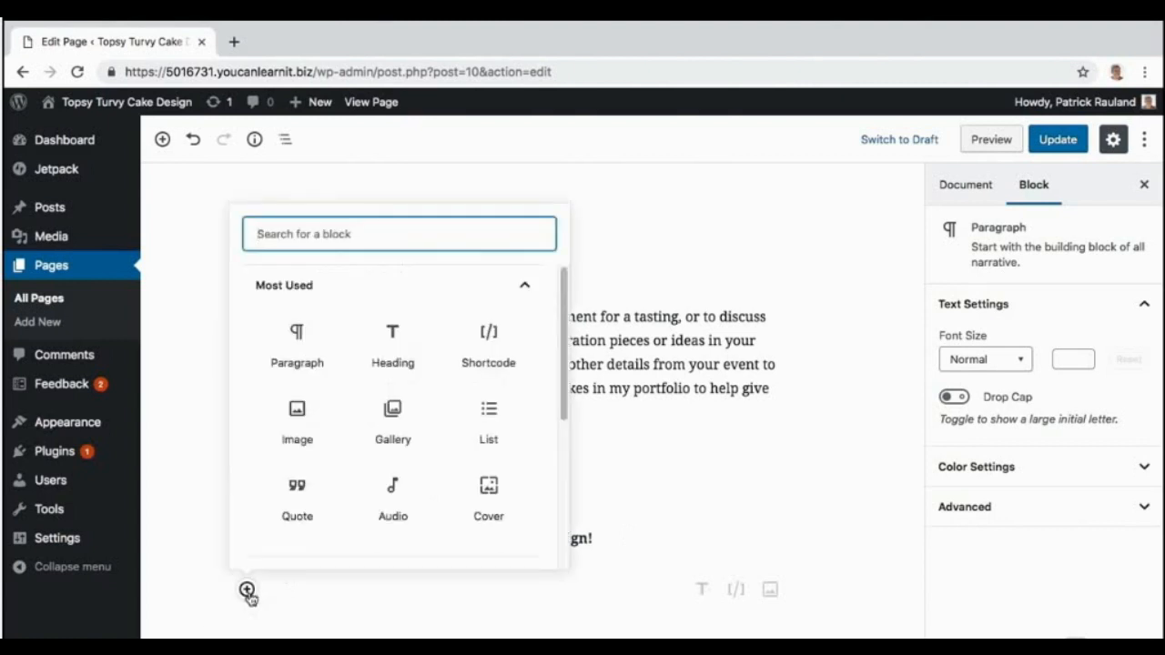
type("form")
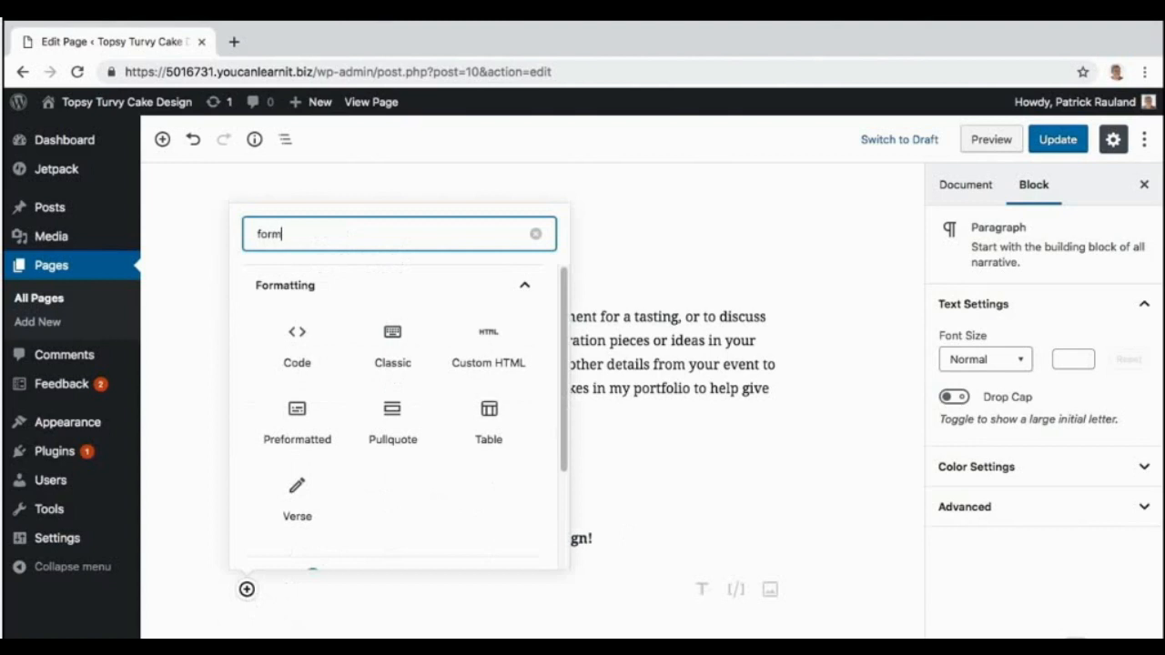
scroll(301, 510, "down", 3)
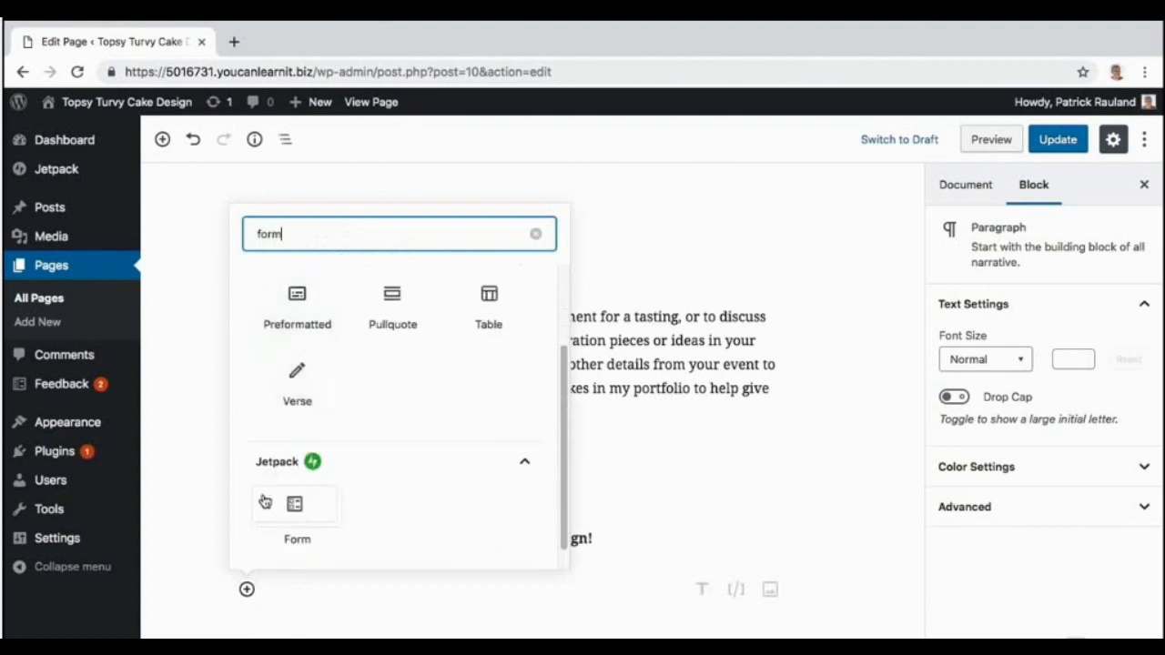
key("BackSpace")
key("BackSpace")
key("BackSpace")
key("BackSpace")
type("contact")
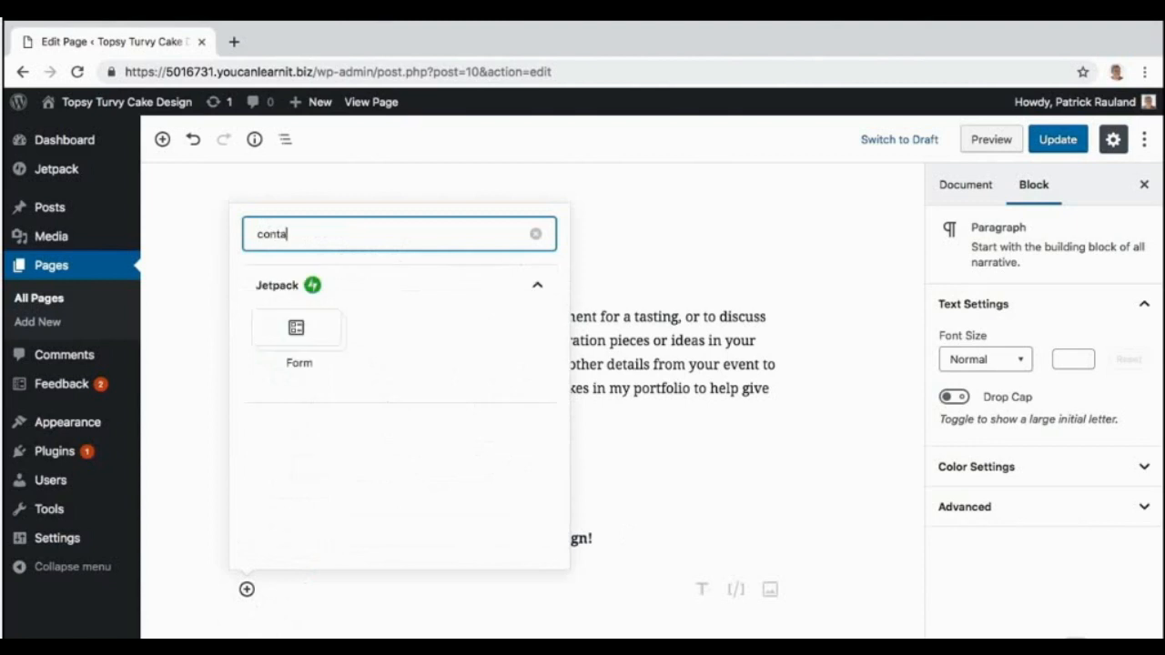
left_click(294, 332)
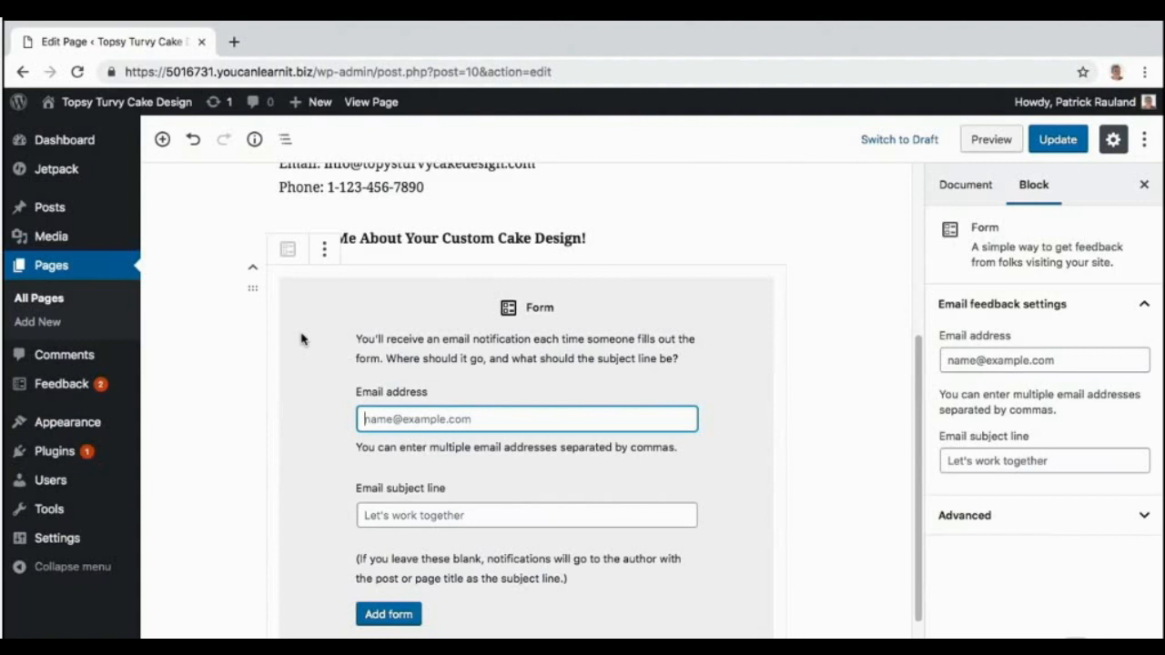
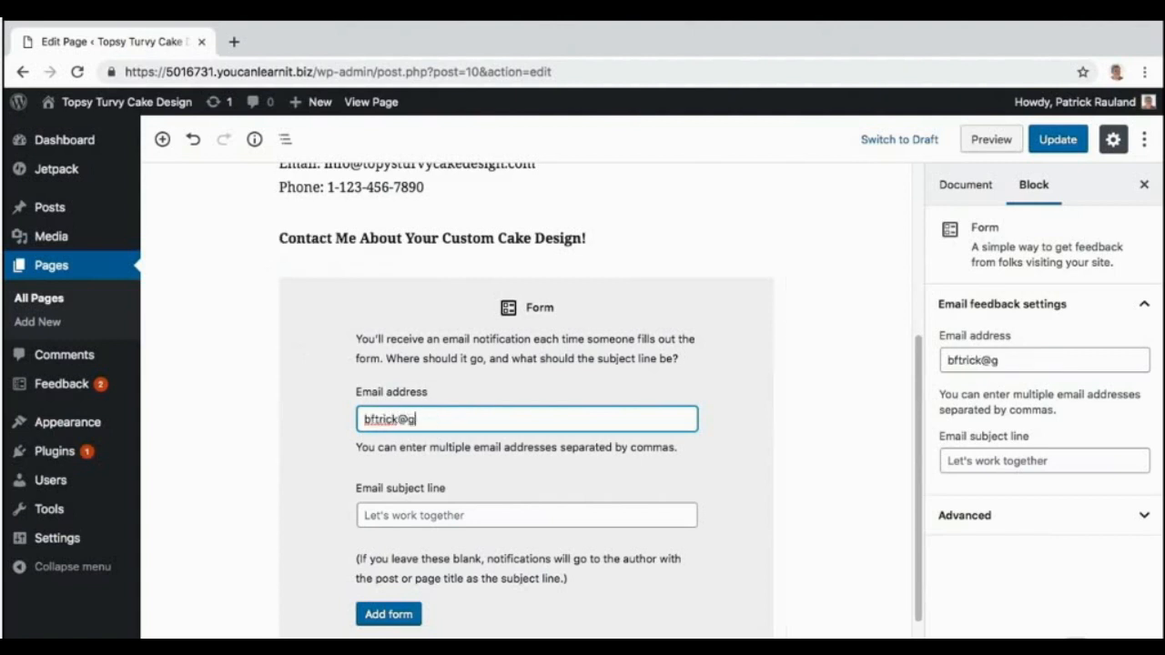
Enter the notification e-mail address and subject 'Form Submission from Topsy Turvy Cake Design', then create the default-field form.
key("Tab")
type("Form Submission from Topsy Turvy Cake Design")
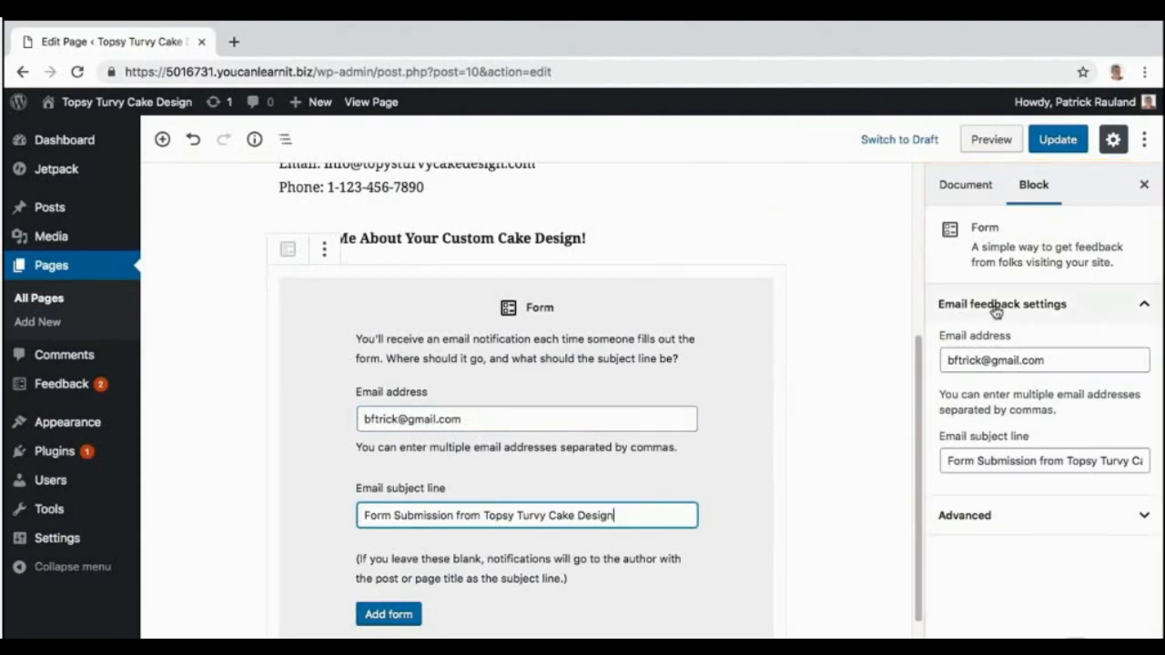
left_click(394, 623)
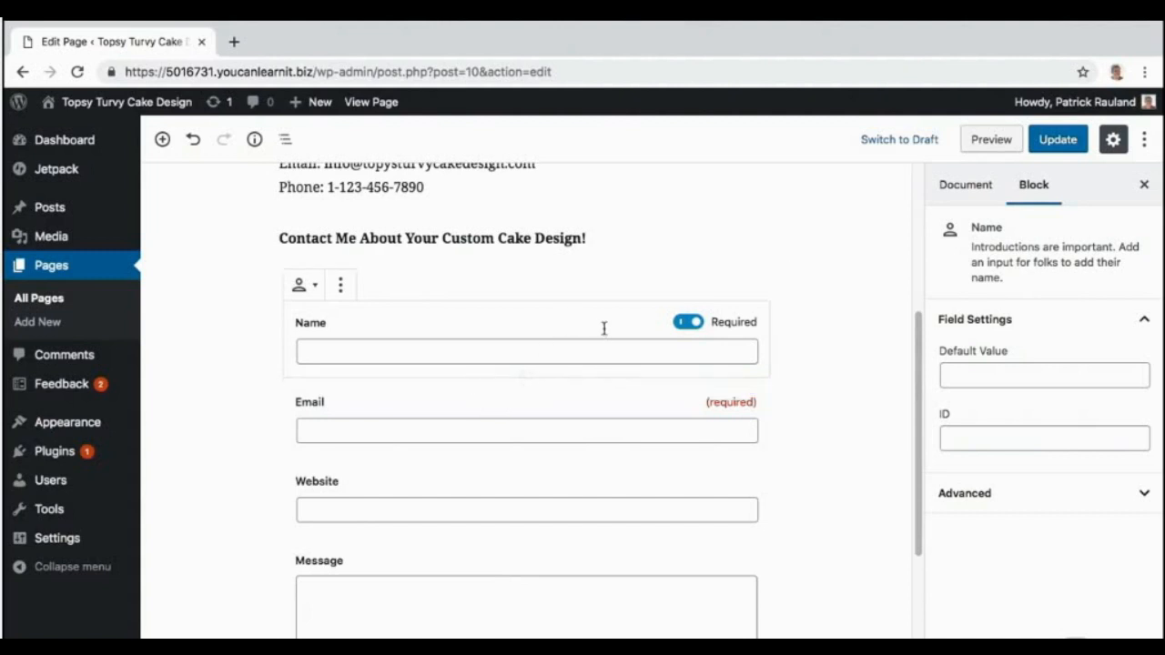
Update the Contact page and view the live page's contact form in a new browser tab.
left_click(1081, 145)
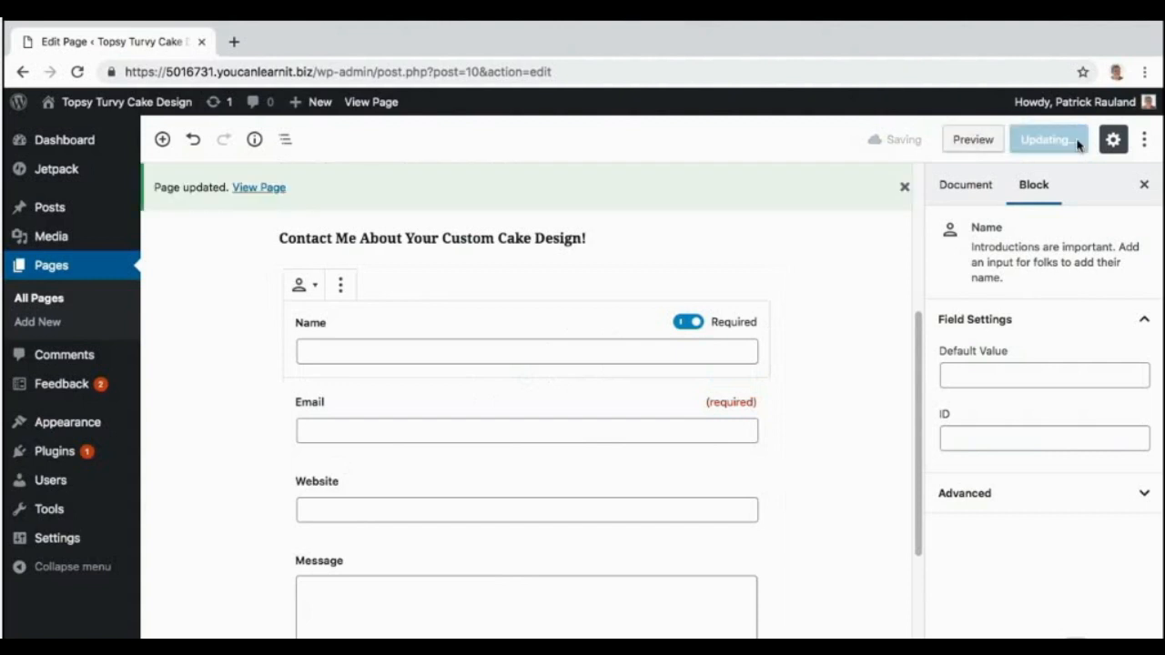
right_click(261, 190)
left_click(277, 193)
left_click(296, 42)
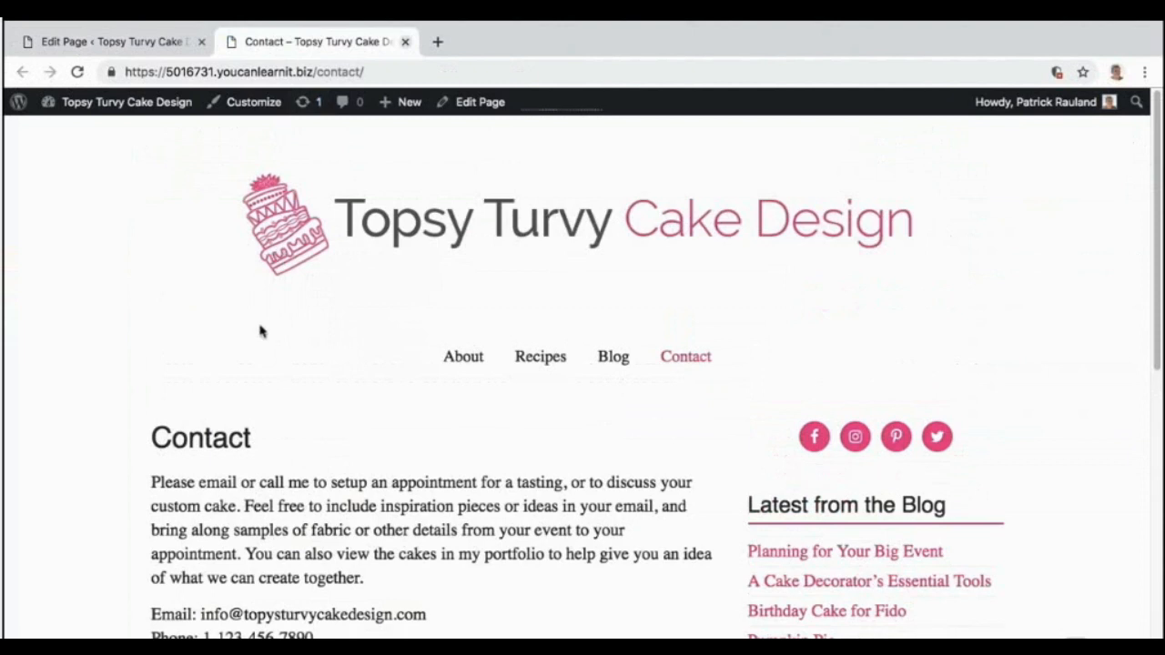
scroll(135, 489, "down", 3)
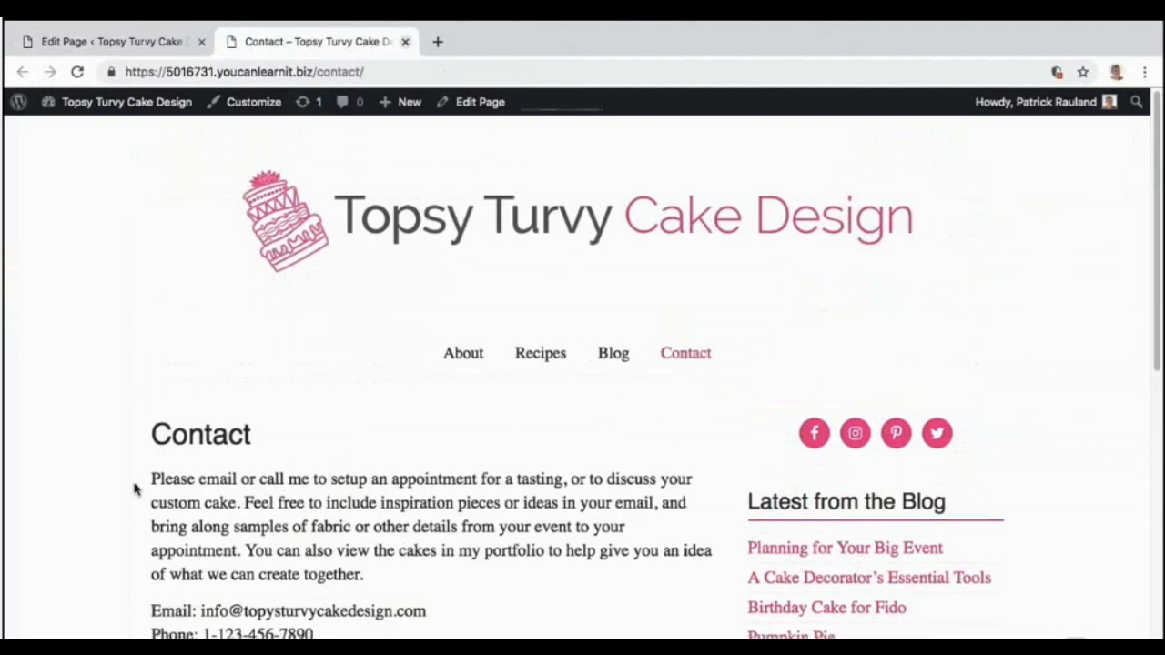
scroll(135, 489, "down", 10)
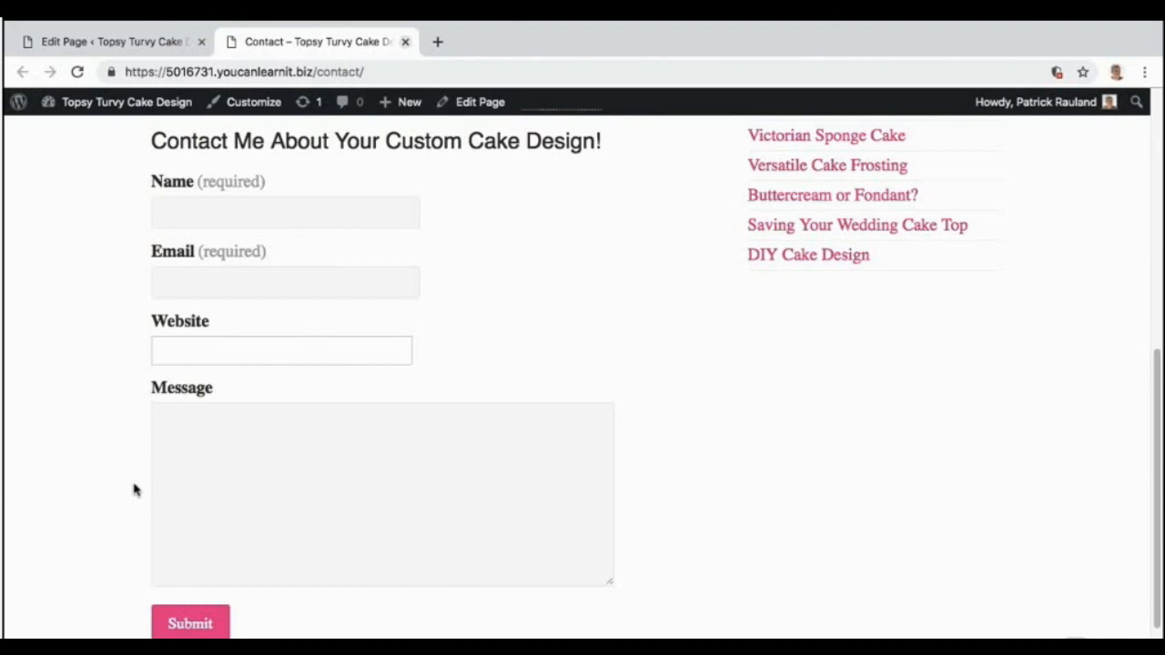
Fill in the live form with test details, including the message 'your cakes!', and submit it.
left_click(173, 208)
type("P")
type("your cakes!")
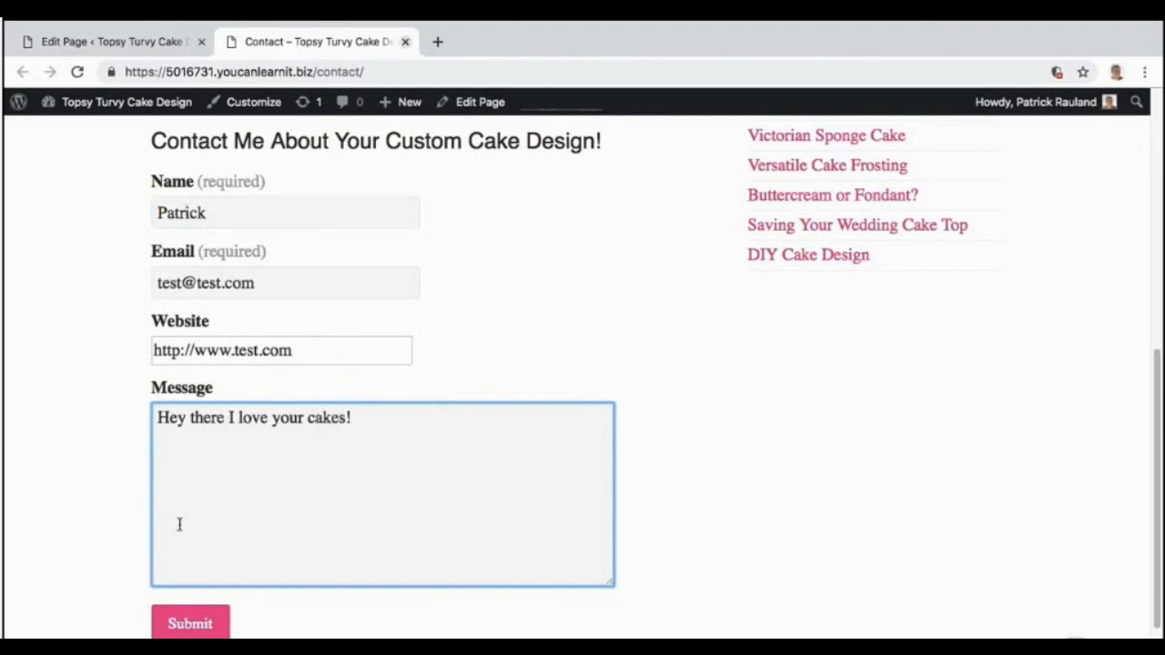
left_click(191, 626)
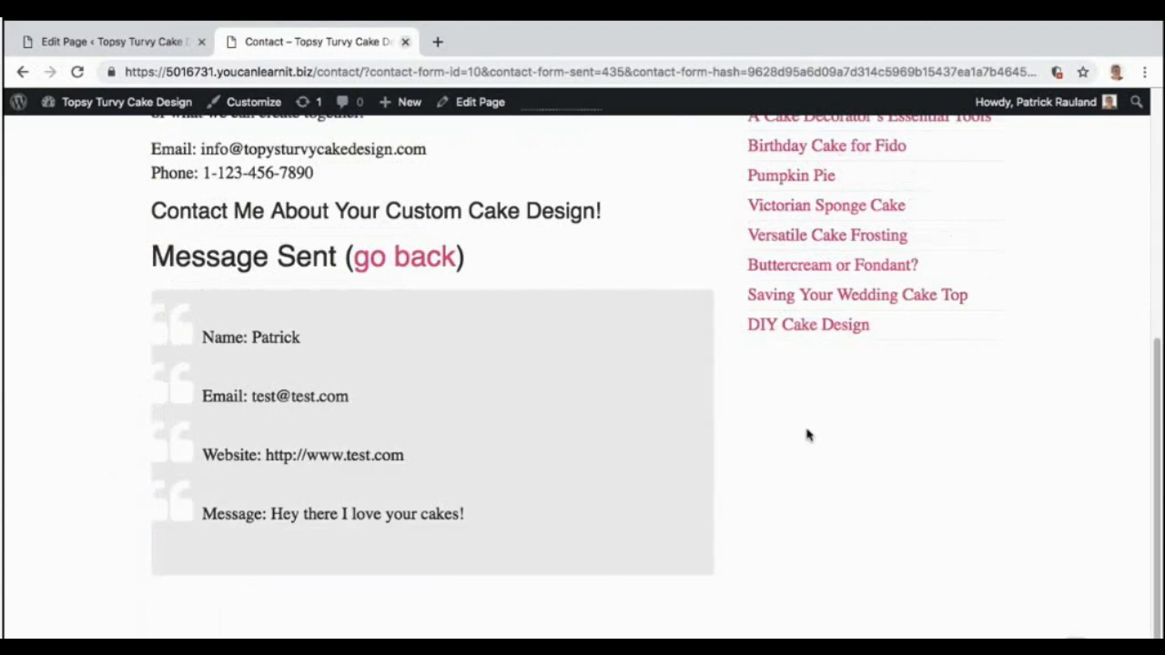
Return to the Edit Page browser tab showing the Contact page's form in the block editor.
scroll(806, 435, "down", 2)
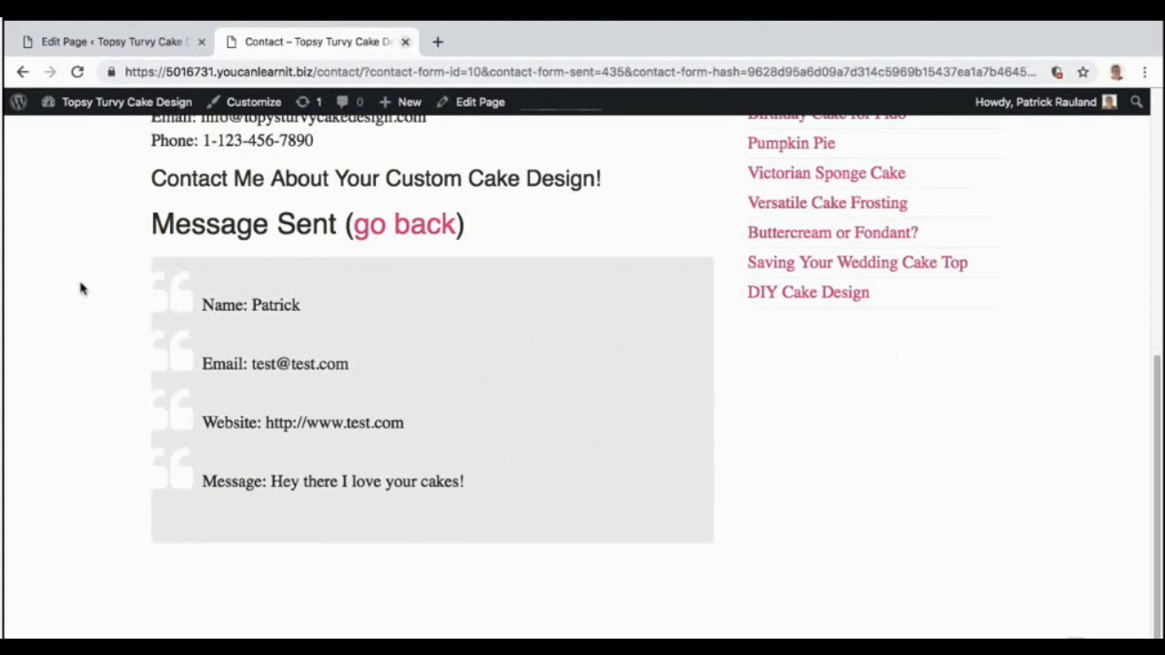
left_click(139, 46)
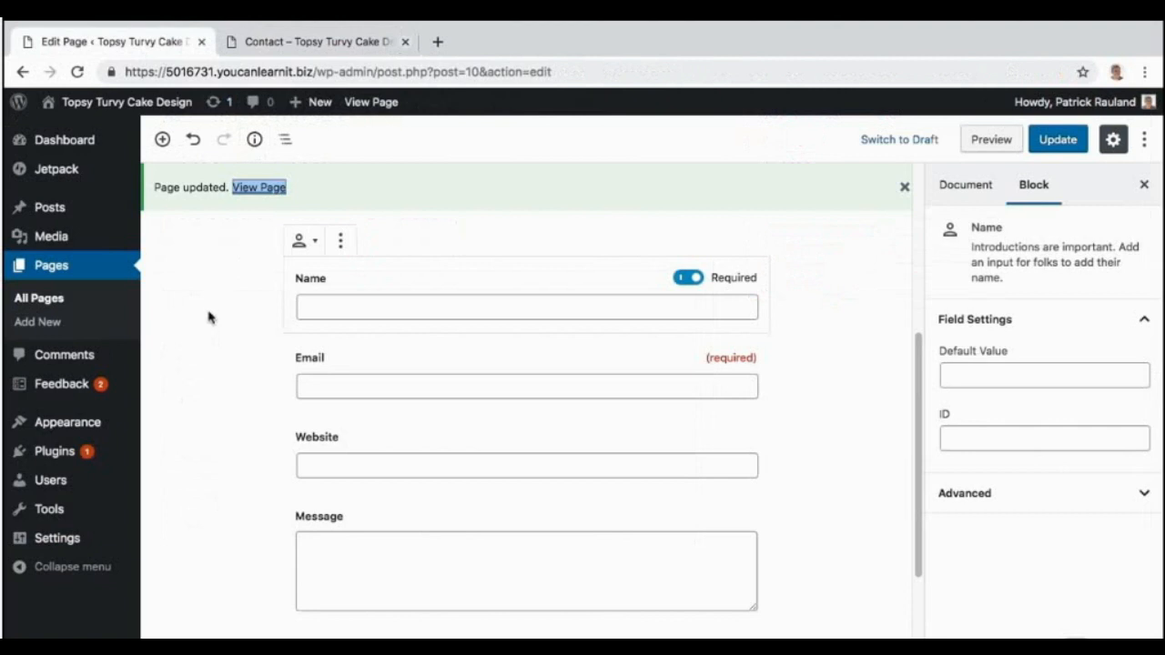